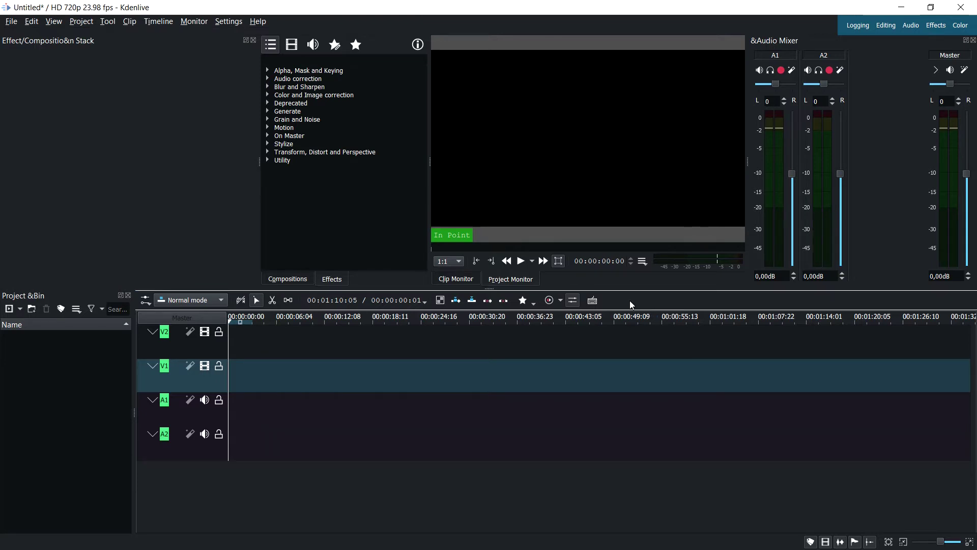
Create a new Counter clip from the Add Clip menu's Generators list.
{"action": "left_click", "coordinate": [21, 310]}
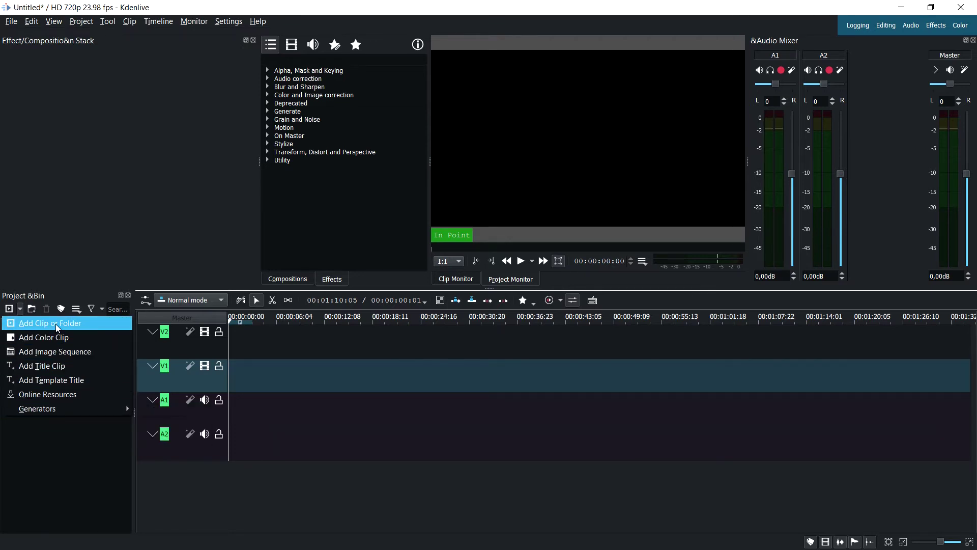
{"action": "mouse_move", "coordinate": [40, 410]}
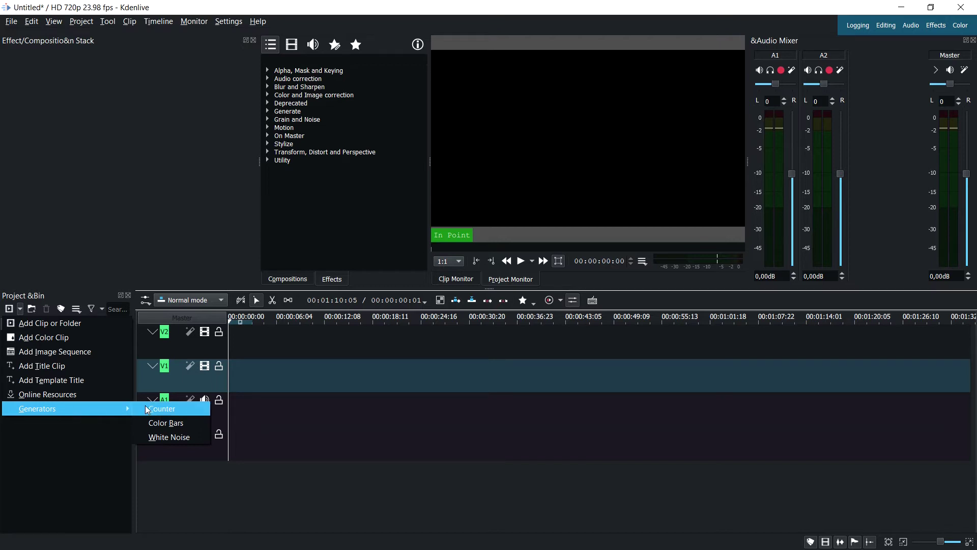
{"action": "left_click", "coordinate": [184, 410]}
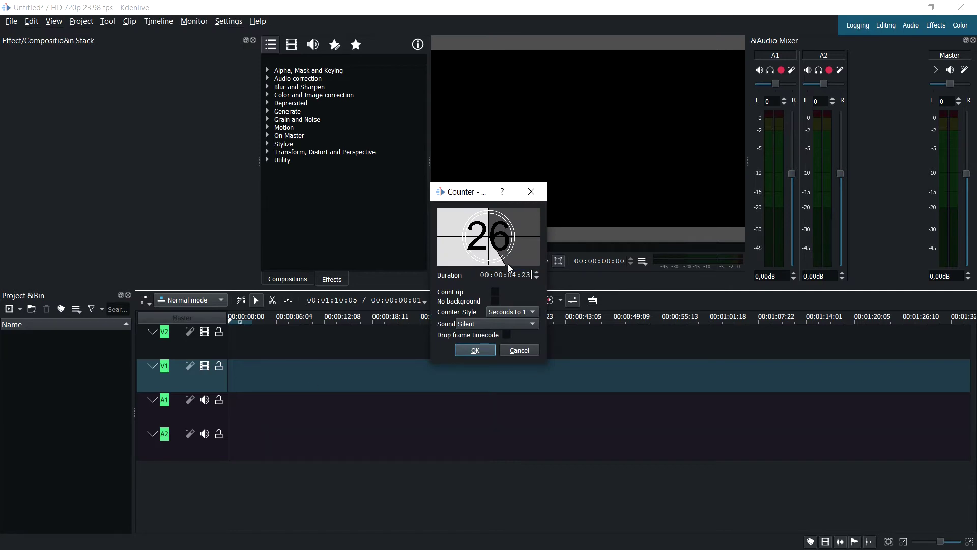
Stretch the Counter dialog outward on its right, left, top and bottom edges.
{"action": "left_click_drag", "start_coordinate": [548, 262], "coordinate": [750, 261]}
{"action": "left_click_drag", "start_coordinate": [430, 269], "coordinate": [189, 268]}
{"action": "left_click_drag", "start_coordinate": [445, 182], "coordinate": [452, 4]}
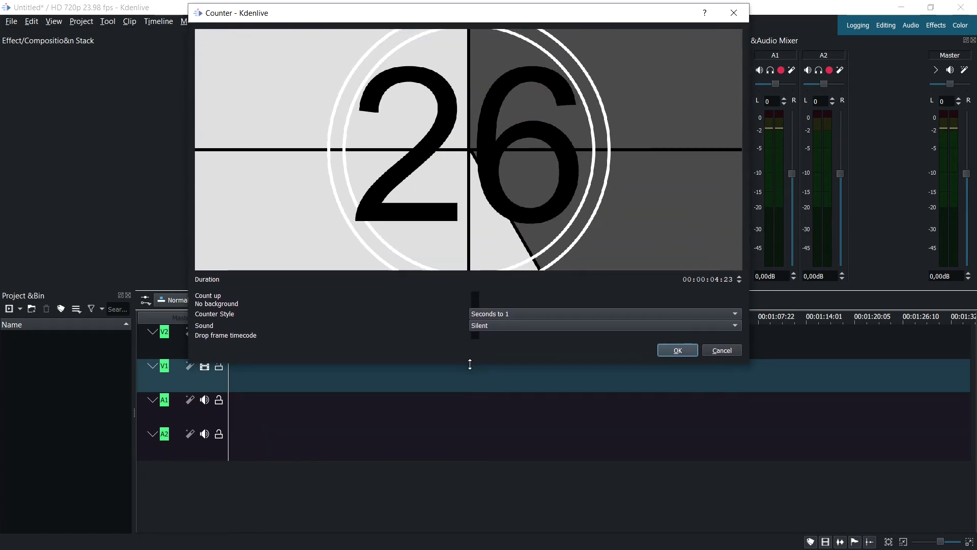
{"action": "left_click_drag", "start_coordinate": [470, 364], "coordinate": [479, 514]}
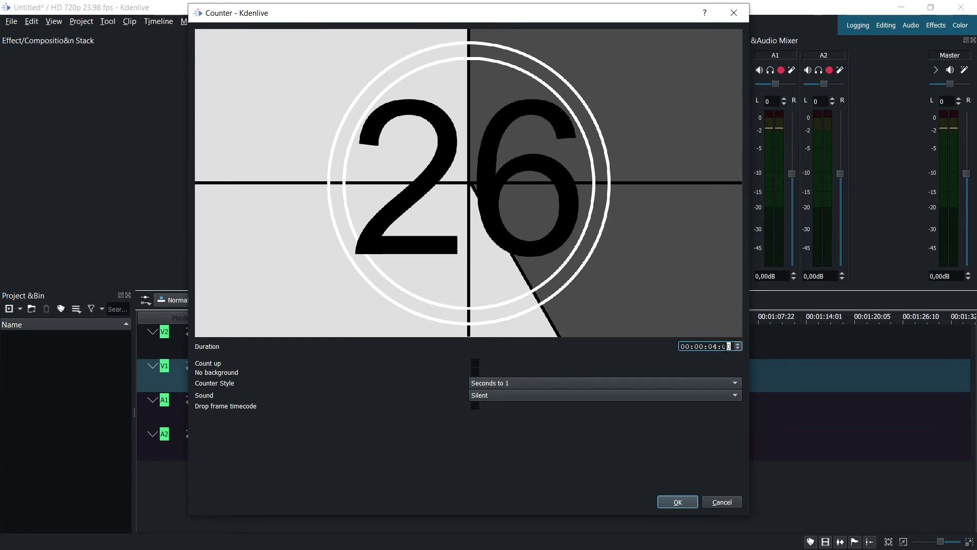
Edit the Counter duration's seconds and frame digits toward 00:00:10:22.
{"action": "left_click", "coordinate": [724, 350]}
{"action": "left_click", "coordinate": [709, 358]}
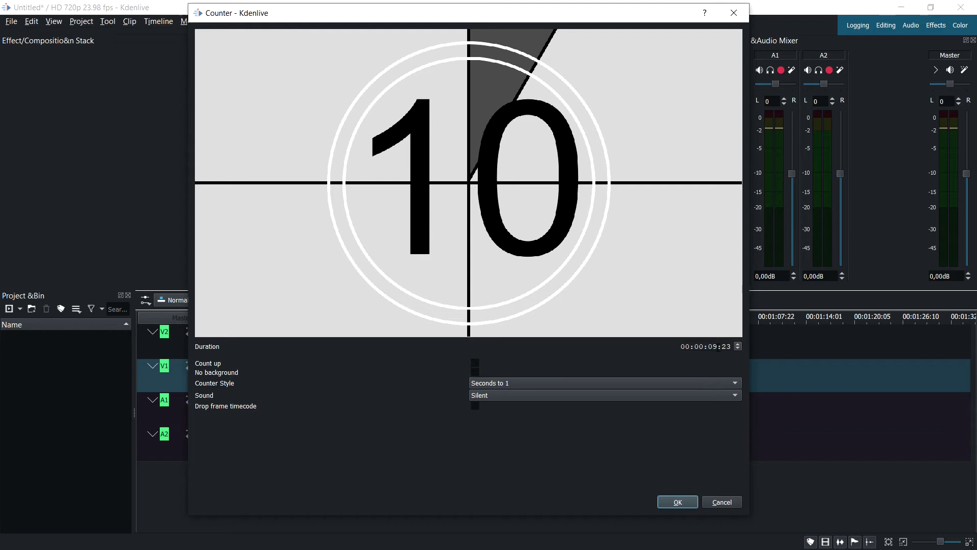
{"action": "left_click", "coordinate": [716, 347]}
{"action": "left_click", "coordinate": [716, 345]}
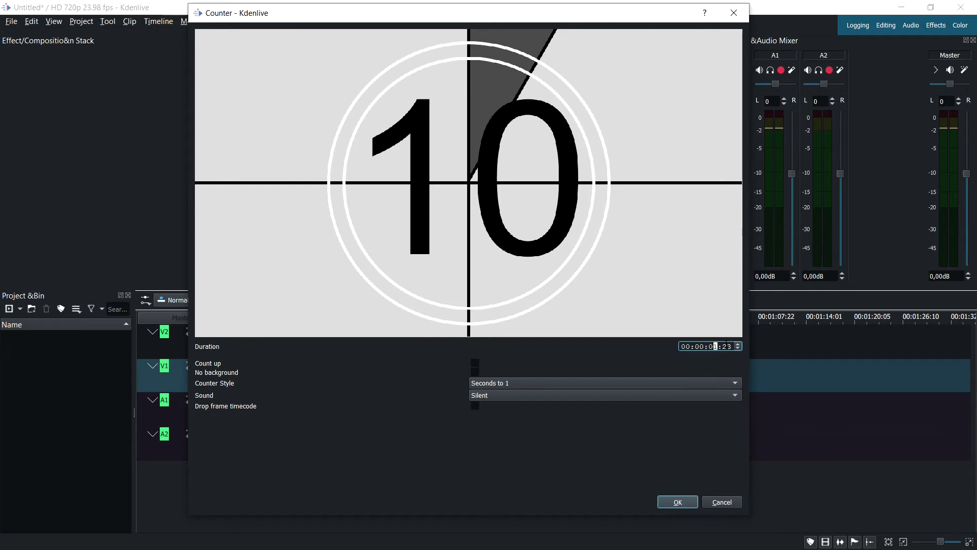
{"action": "key", "text": "BackSpace"}
{"action": "key", "text": "Right"}
{"action": "key", "text": "Right"}
{"action": "key", "text": "Right"}
Turn Count up off and set the duration to 00:00:09:23 so the counter starts at 10.
{"action": "left_click", "coordinate": [475, 365]}
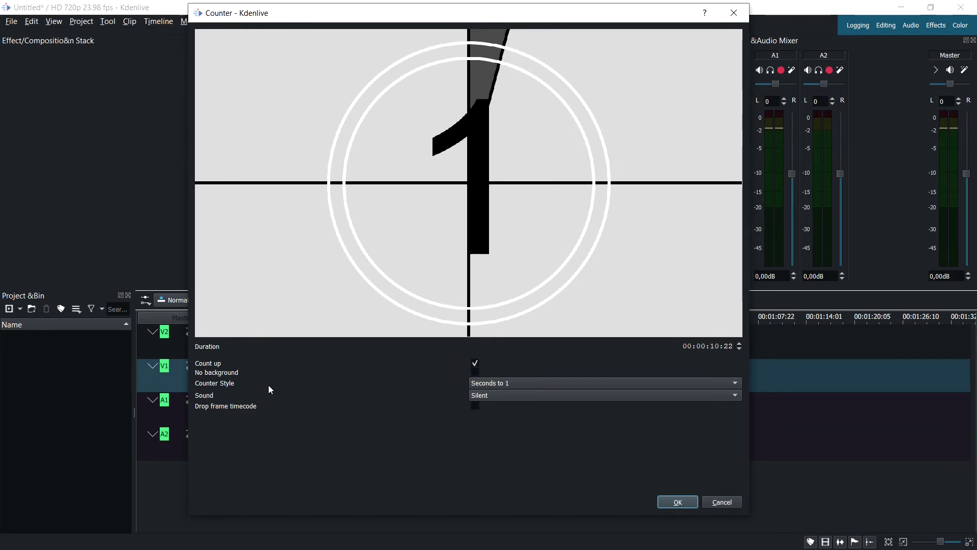
{"action": "left_click", "coordinate": [475, 364]}
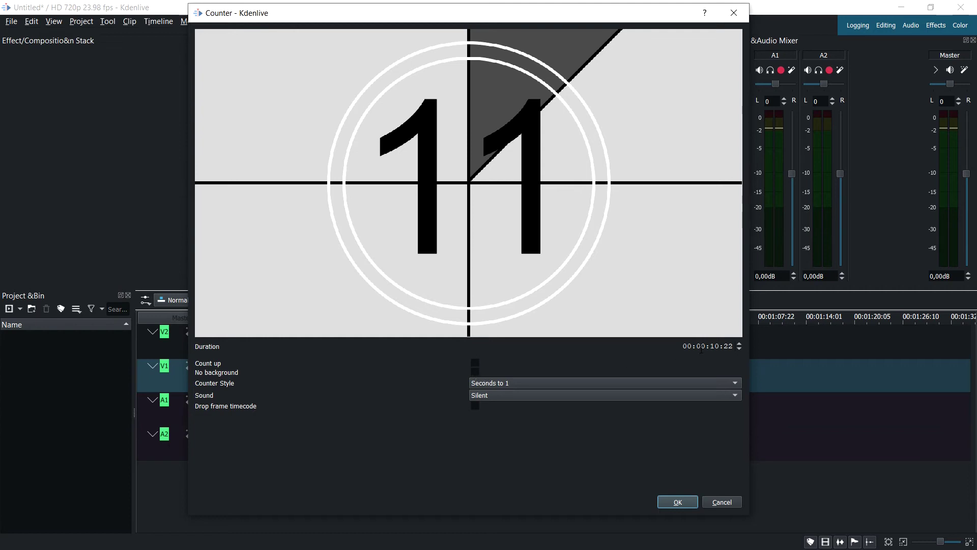
{"action": "double_click", "coordinate": [738, 348]}
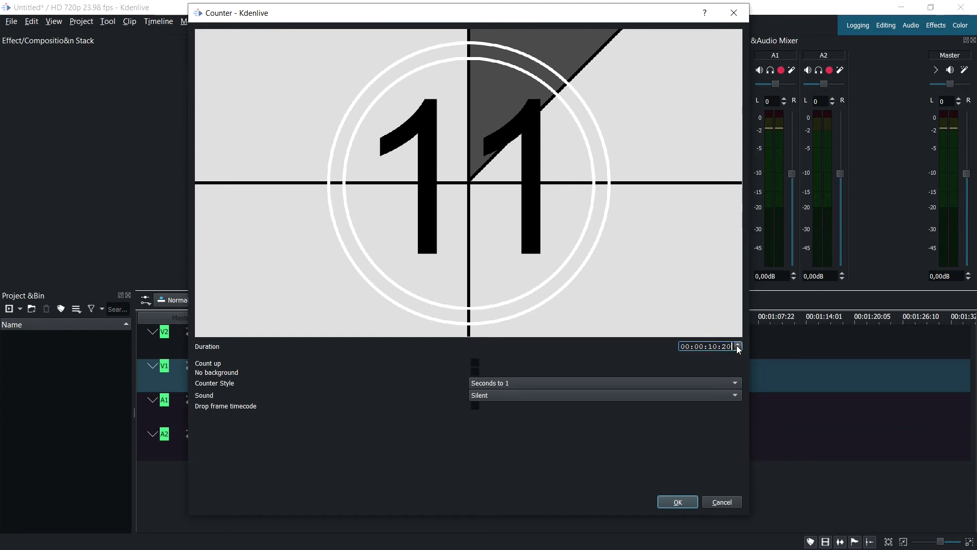
{"action": "key", "text": "BackSpace"}
{"action": "type", "text": "0"}
{"action": "left_click", "coordinate": [739, 349]}
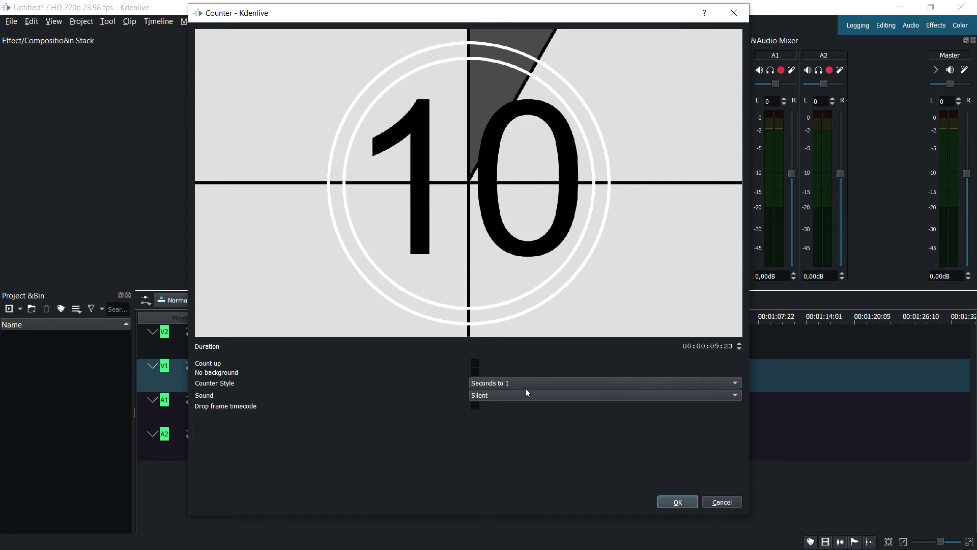
Keep the Seconds to 1 style, set Sound to 1kHz beep each second, and confirm with OK.
{"action": "left_click", "coordinate": [485, 383]}
{"action": "left_click", "coordinate": [482, 448]}
{"action": "left_click", "coordinate": [494, 395]}
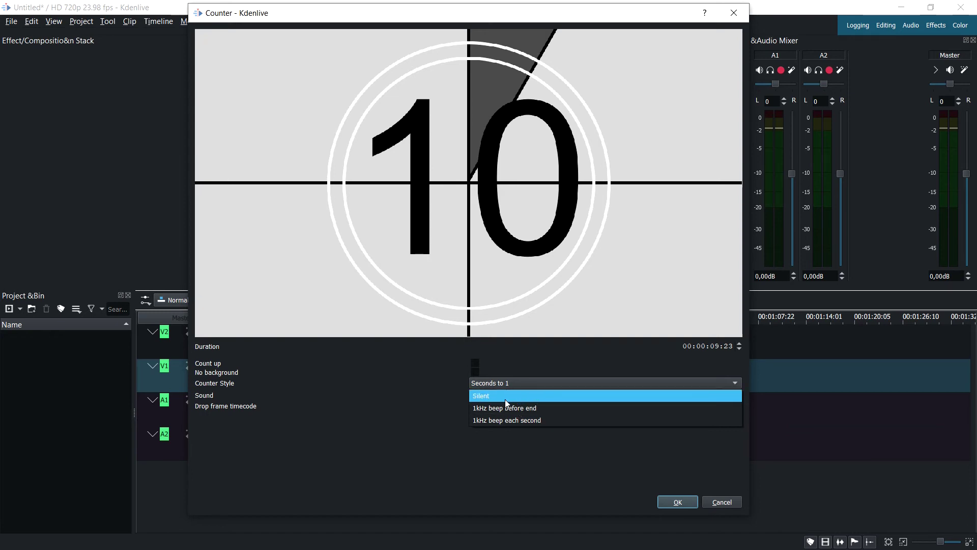
{"action": "left_click", "coordinate": [536, 420]}
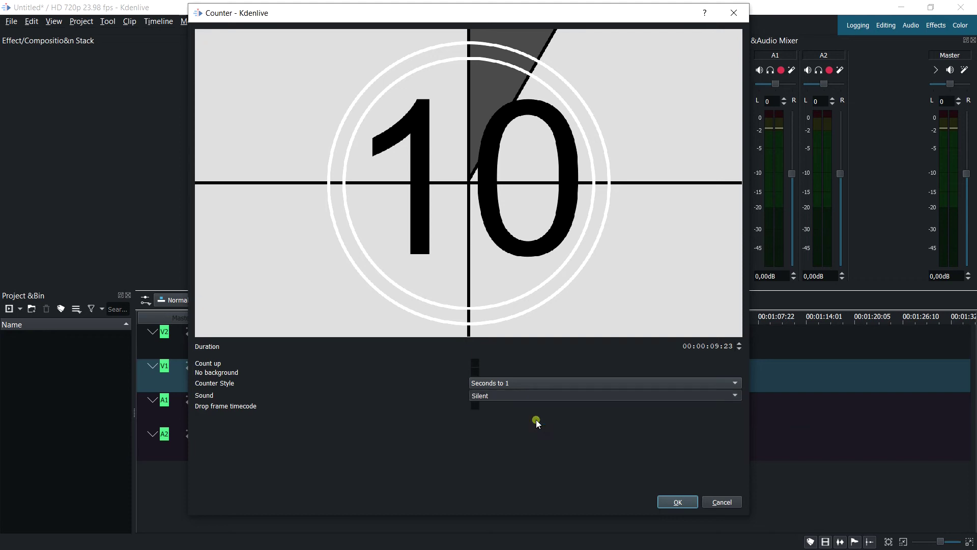
{"action": "left_click", "coordinate": [681, 500]}
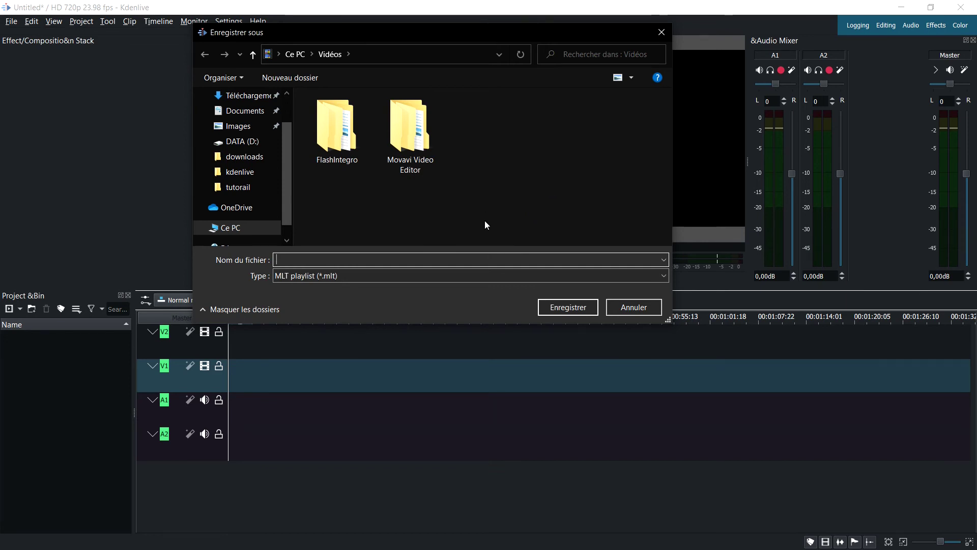
In the D: kdenlive folder, decline replacing the existing timer.mlt.
{"action": "left_click", "coordinate": [244, 173]}
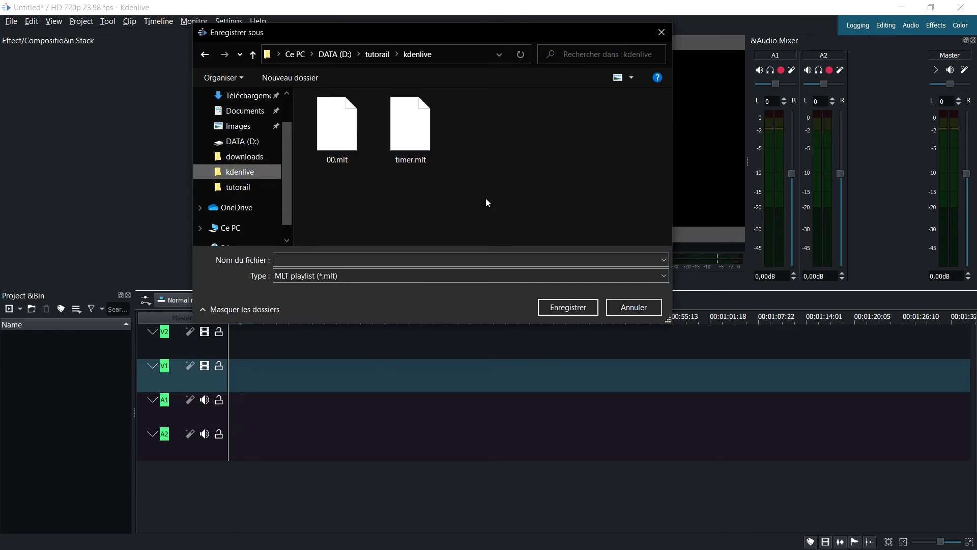
{"action": "left_click", "coordinate": [416, 149]}
{"action": "left_click", "coordinate": [568, 307]}
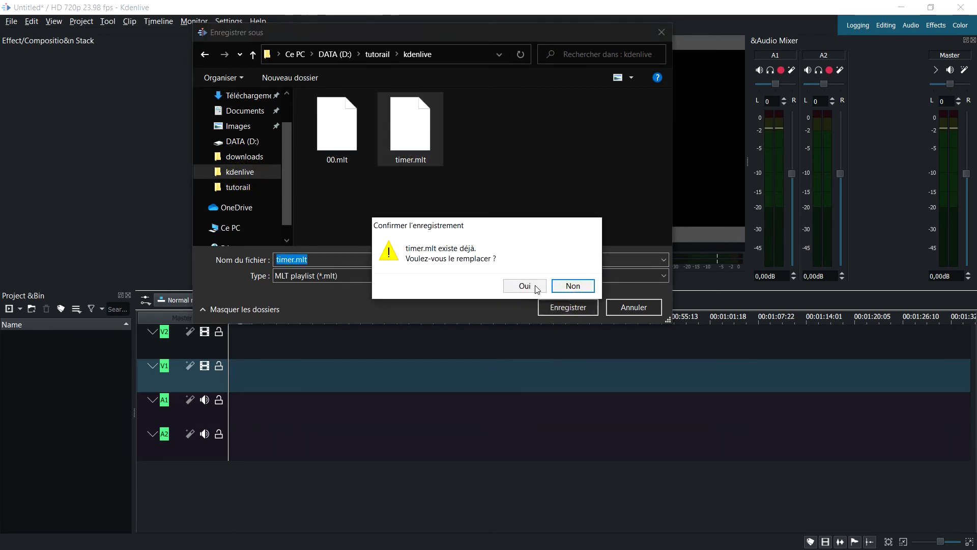
{"action": "left_click", "coordinate": [580, 285]}
Replace the file name with 'timer_2'.
{"action": "left_click", "coordinate": [371, 188]}
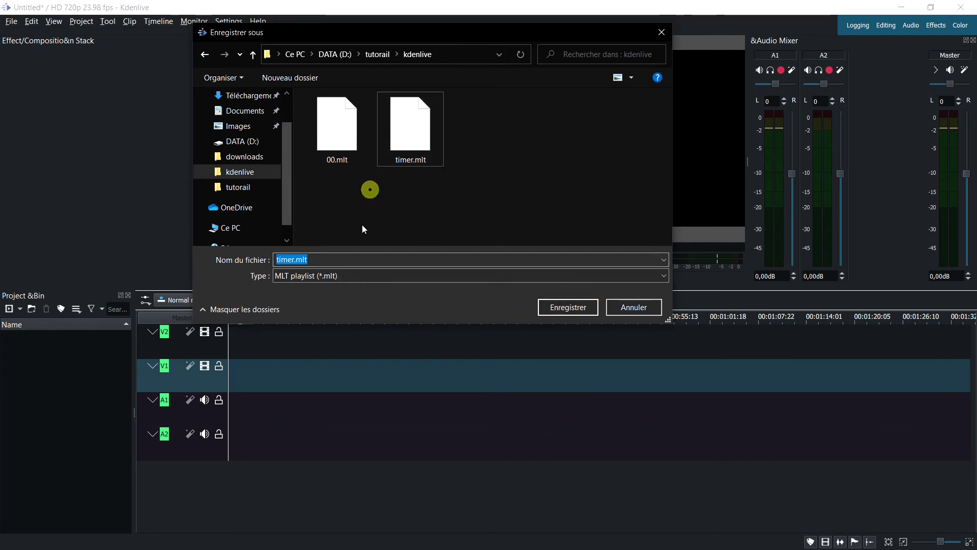
{"action": "left_click", "coordinate": [331, 258]}
{"action": "key", "text": "BackSpace"}
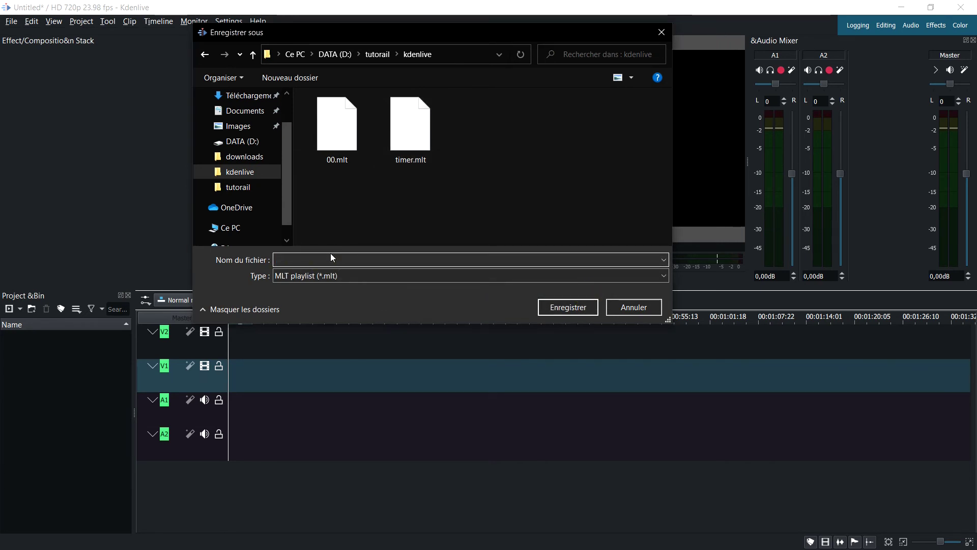
{"action": "type", "text": "tim"}
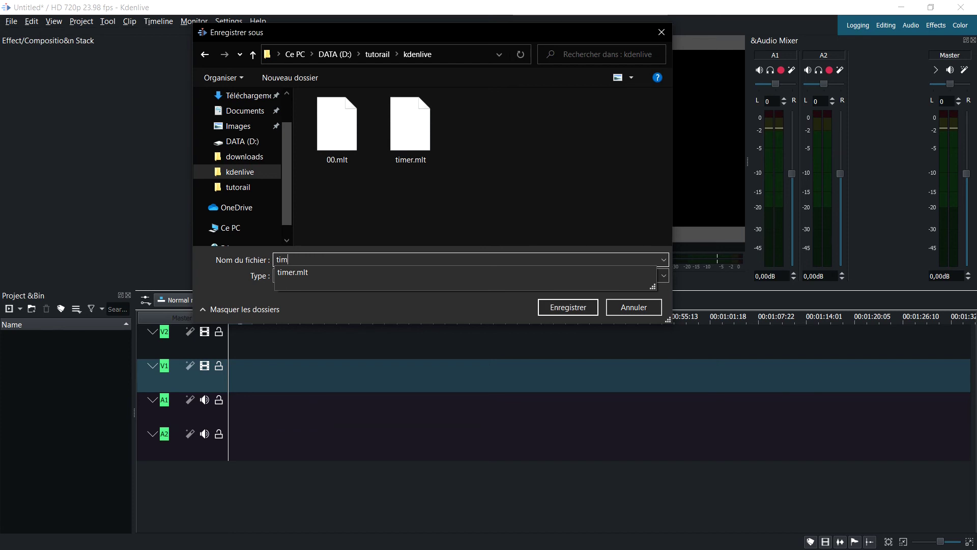
{"action": "type", "text": "er_22"}
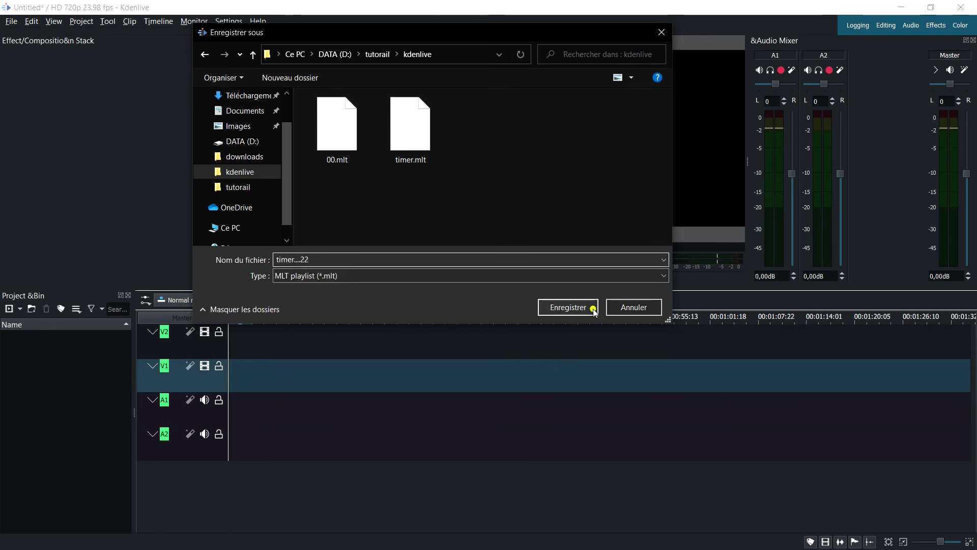
Save the new playlist, place the countdown clip at the timeline start, and play it.
{"action": "left_click", "coordinate": [592, 308]}
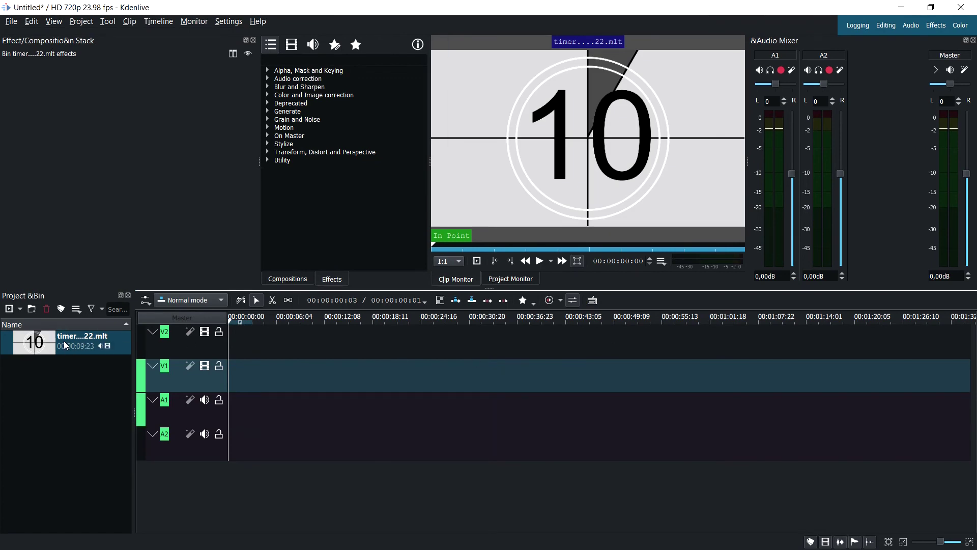
{"action": "left_click_drag", "start_coordinate": [62, 341], "coordinate": [234, 369]}
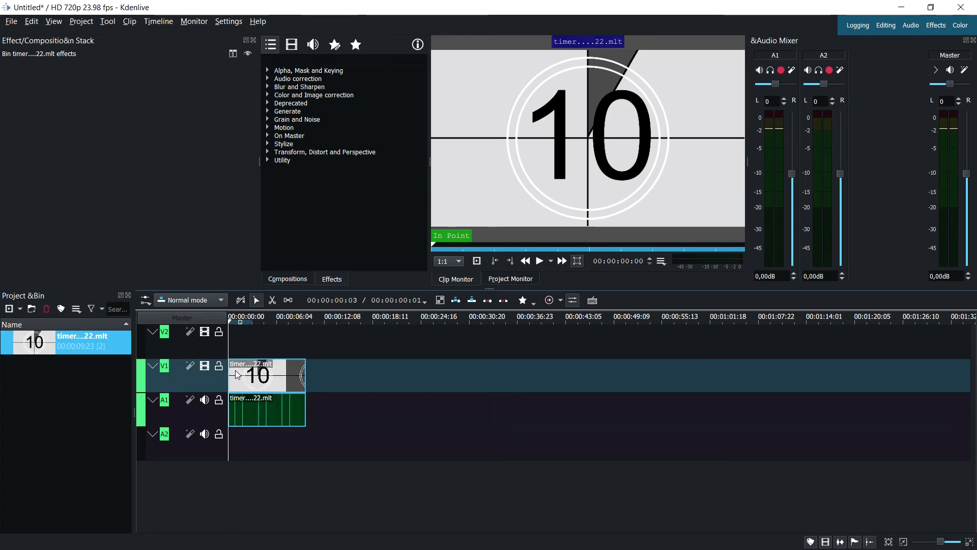
{"action": "left_click", "coordinate": [540, 261]}
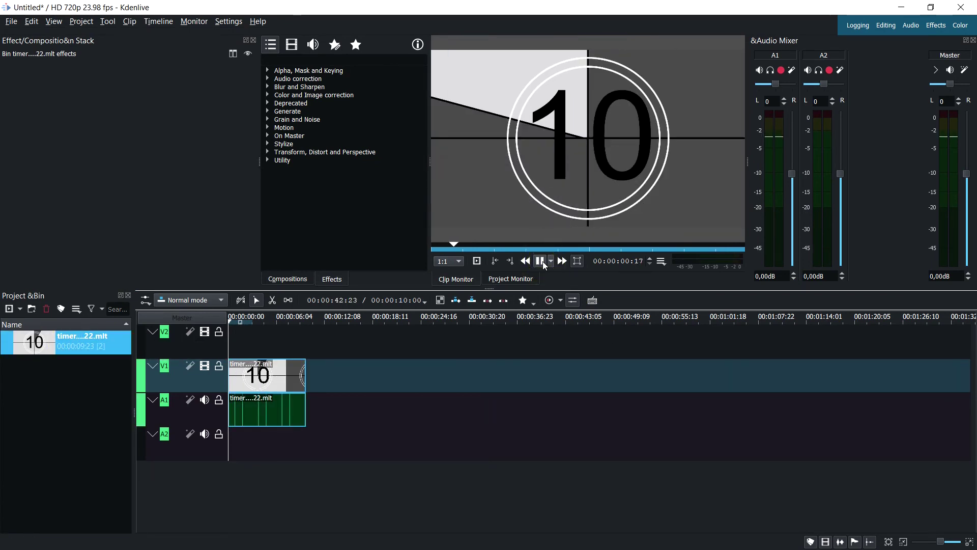
{"action": "left_click", "coordinate": [542, 263]}
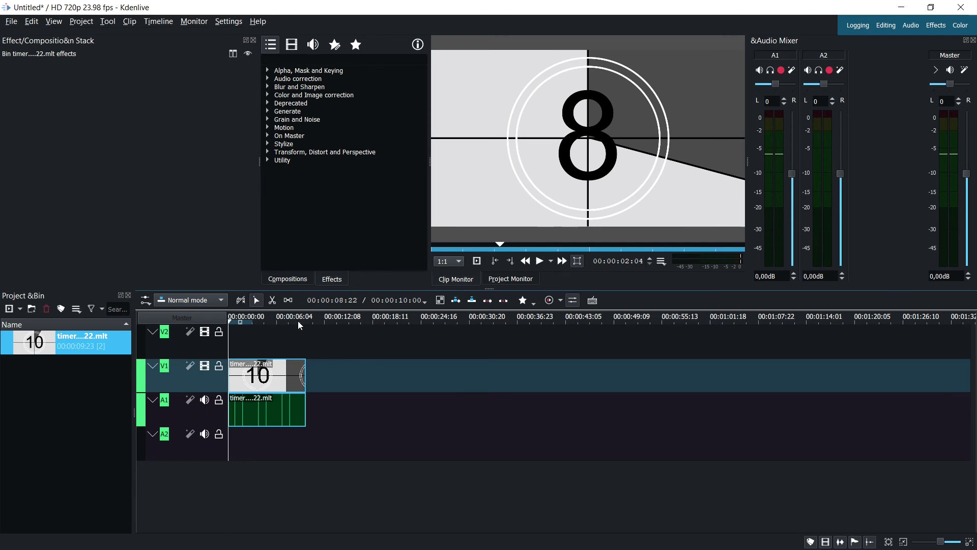
Scrub the timeline playhead to check the countdown around numbers 6 and 5.
{"action": "left_click", "coordinate": [274, 319]}
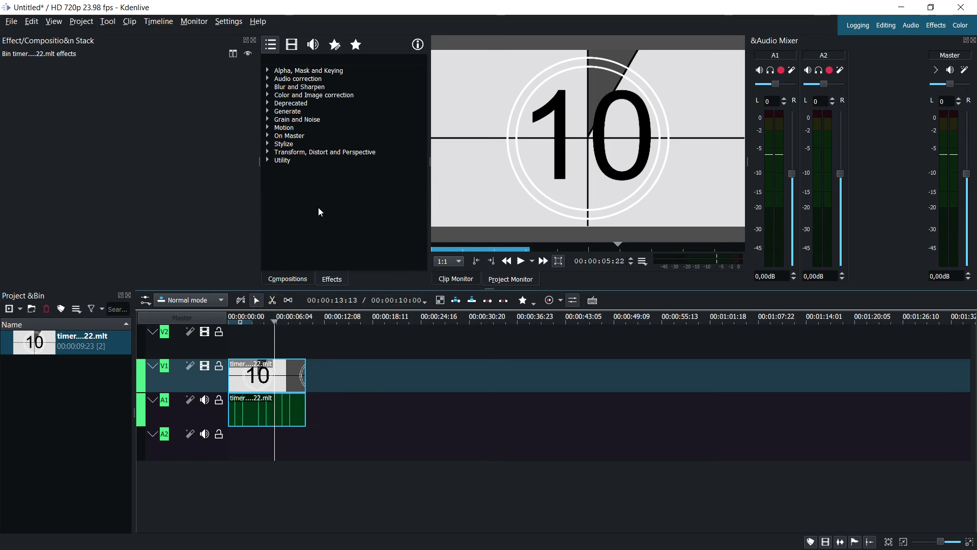
{"action": "left_click", "coordinate": [260, 321]}
{"action": "left_click_drag", "start_coordinate": [260, 325], "coordinate": [276, 325]}
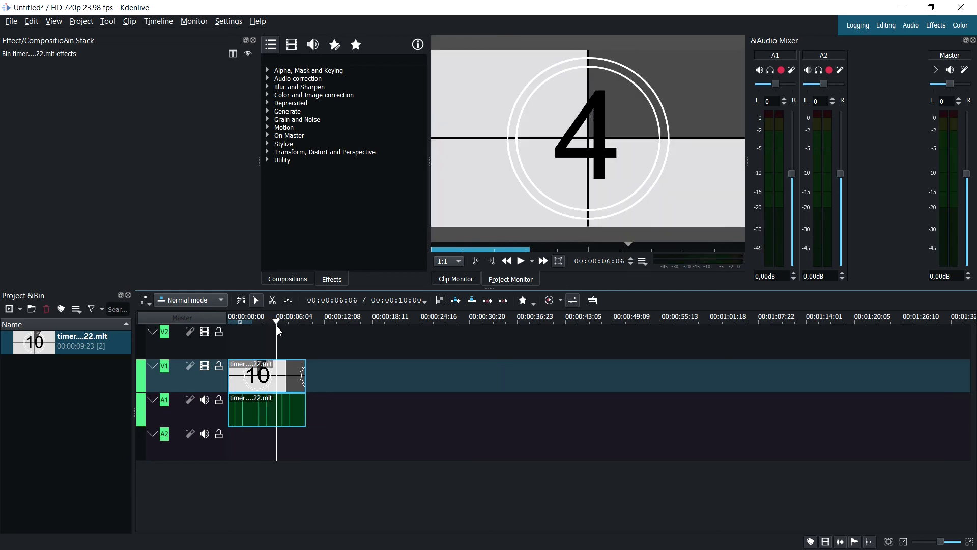
Apply the Oldfilm effect to the countdown clip on V1.
{"action": "left_click", "coordinate": [267, 95]}
{"action": "left_click", "coordinate": [268, 95]}
{"action": "left_click", "coordinate": [290, 62]}
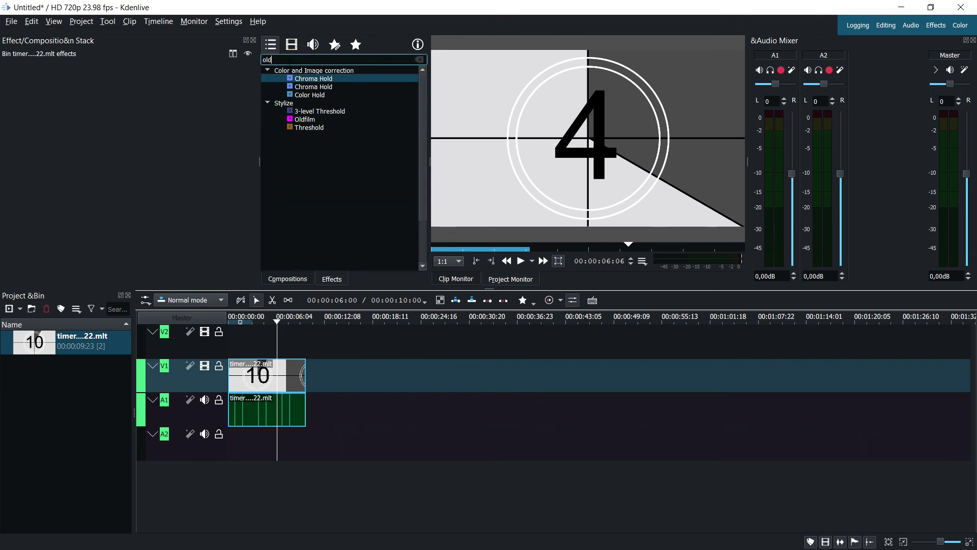
{"action": "left_click", "coordinate": [304, 119]}
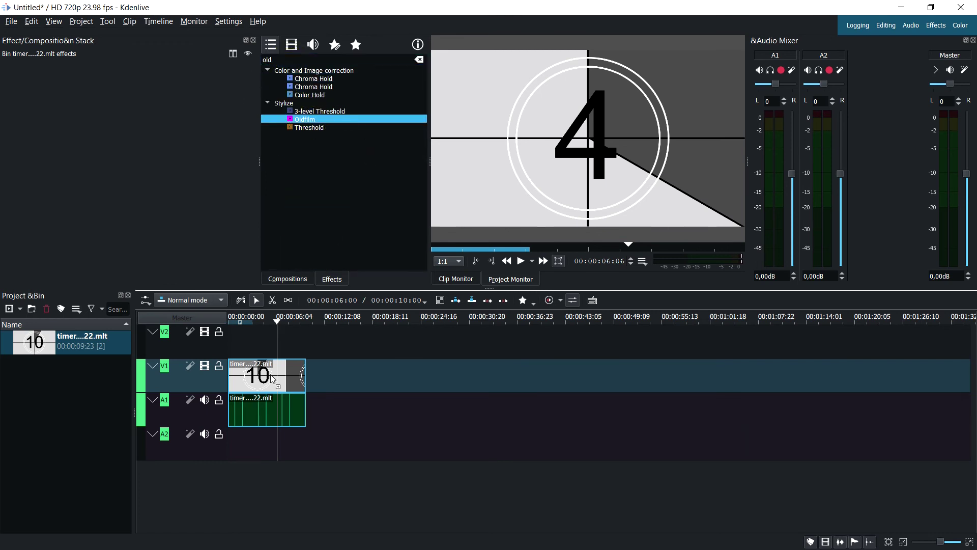
{"action": "left_click_drag", "start_coordinate": [273, 380], "coordinate": [273, 379]}
Add the Grain effect to the V1 clip and play from about 5 seconds to check it.
{"action": "left_click", "coordinate": [420, 60]}
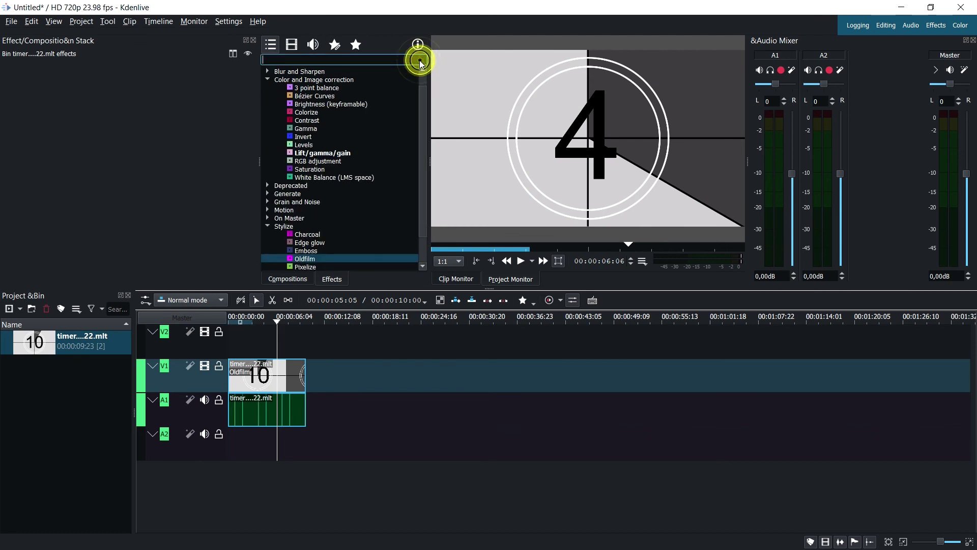
{"action": "type", "text": "grain"}
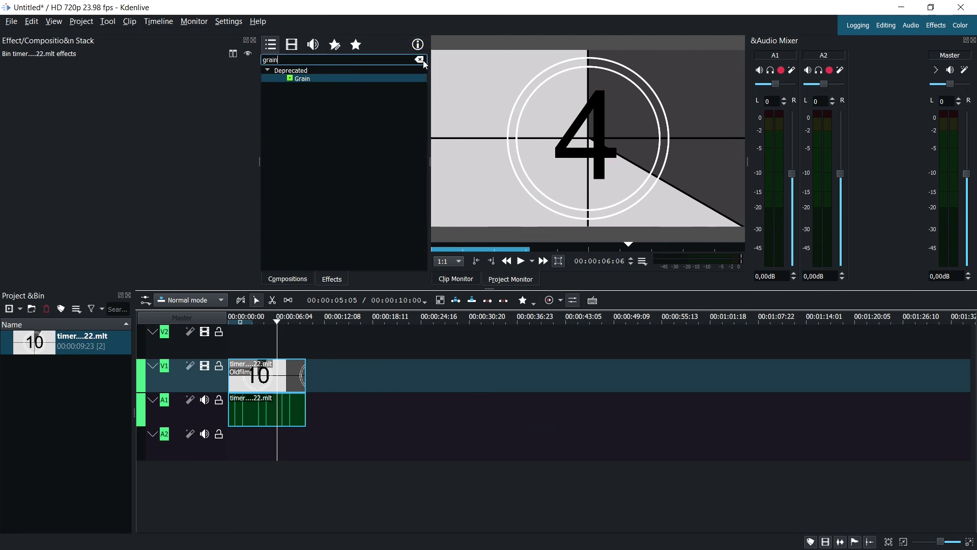
{"action": "left_click_drag", "start_coordinate": [317, 77], "coordinate": [275, 386]}
{"action": "left_click", "coordinate": [267, 318]}
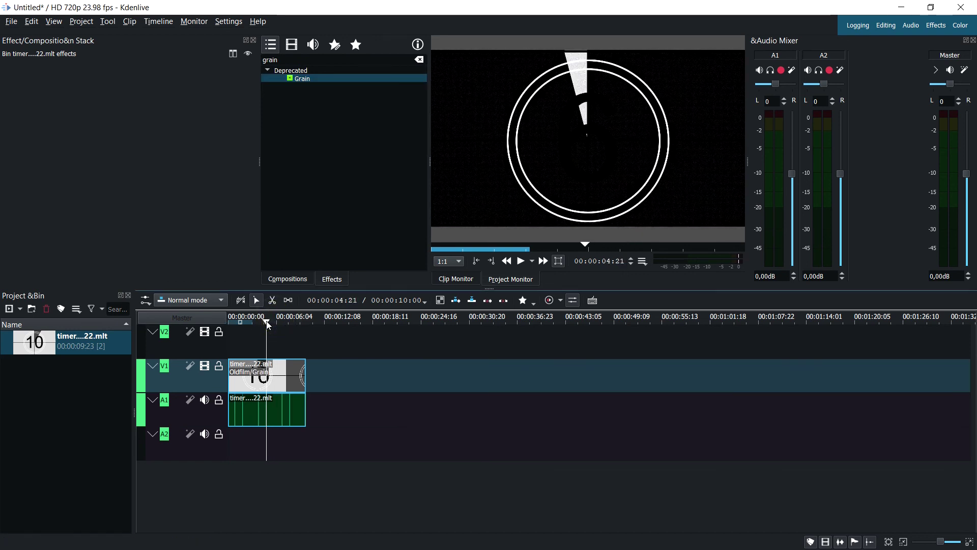
{"action": "left_click", "coordinate": [552, 225]}
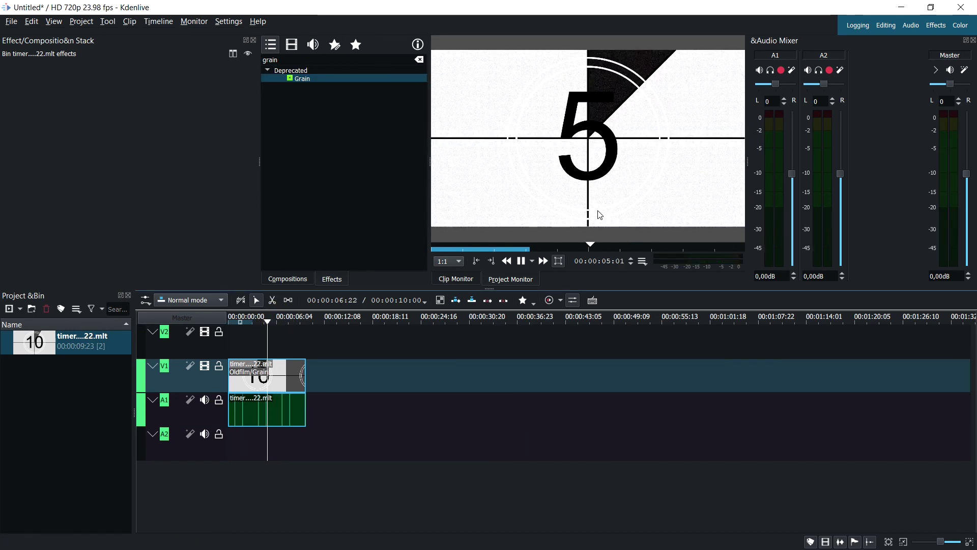
{"action": "left_click", "coordinate": [601, 214]}
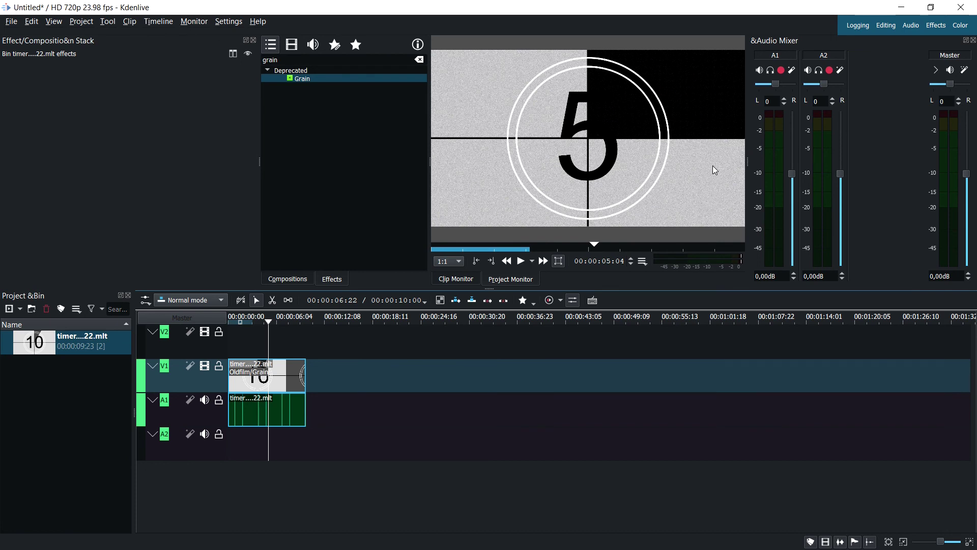